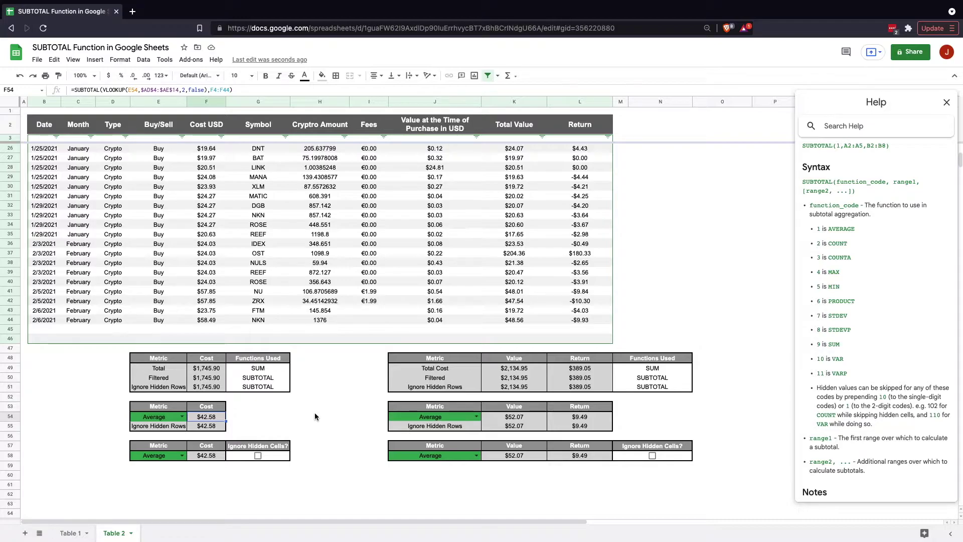
Open the metric dropdown in the Table 2 cost summary
left_click(182, 417)
Switch the cost metric in E54 to Sum, giving $1,745.90
left_click(155, 521)
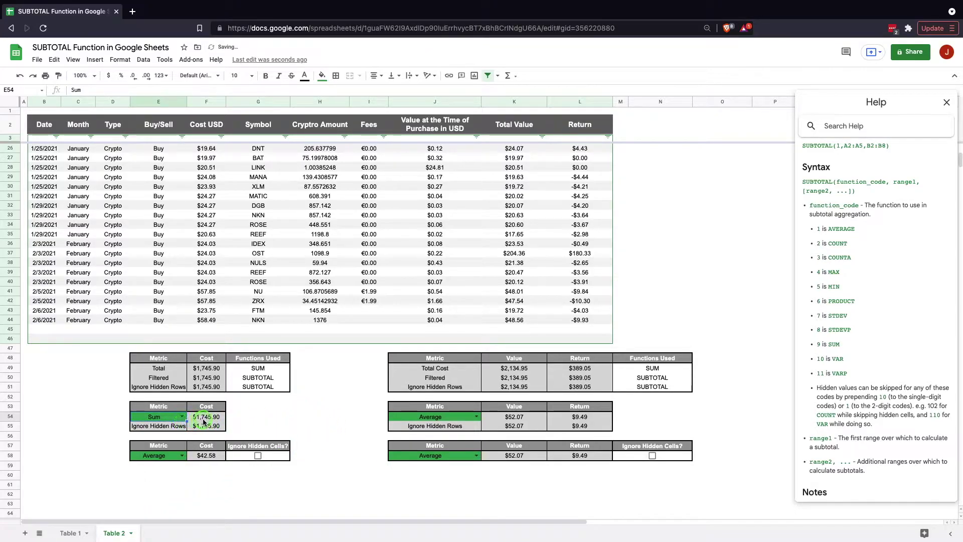
left_click(182, 417)
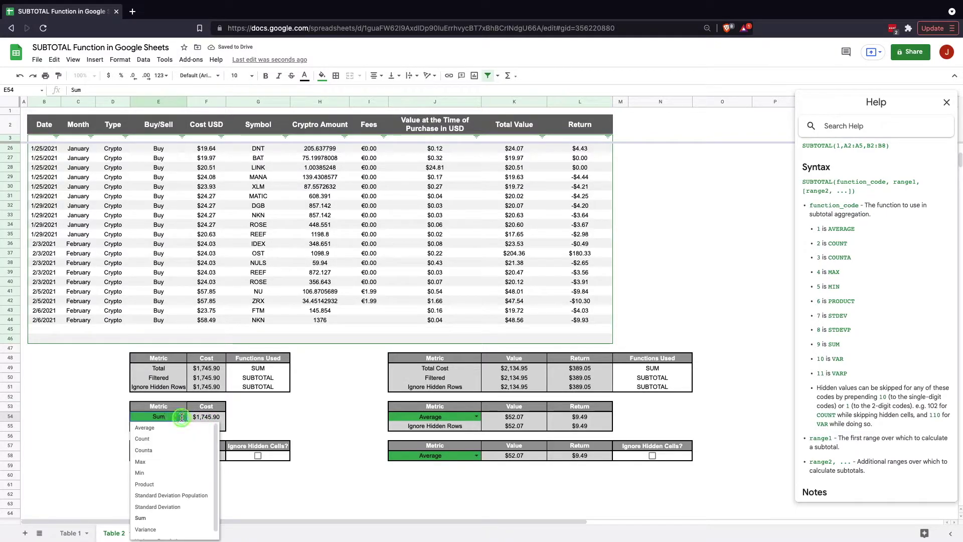
left_click(275, 416)
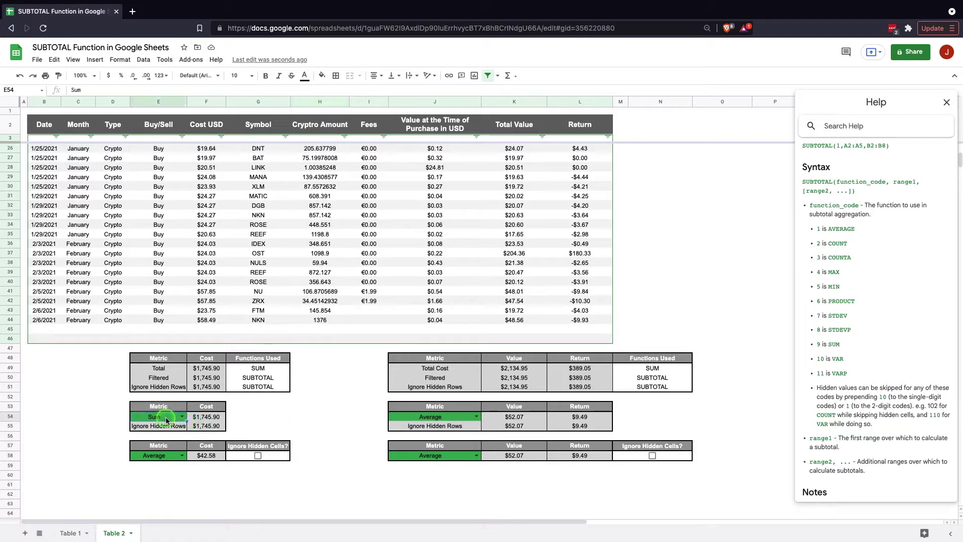
right_click(167, 421)
left_click(247, 423)
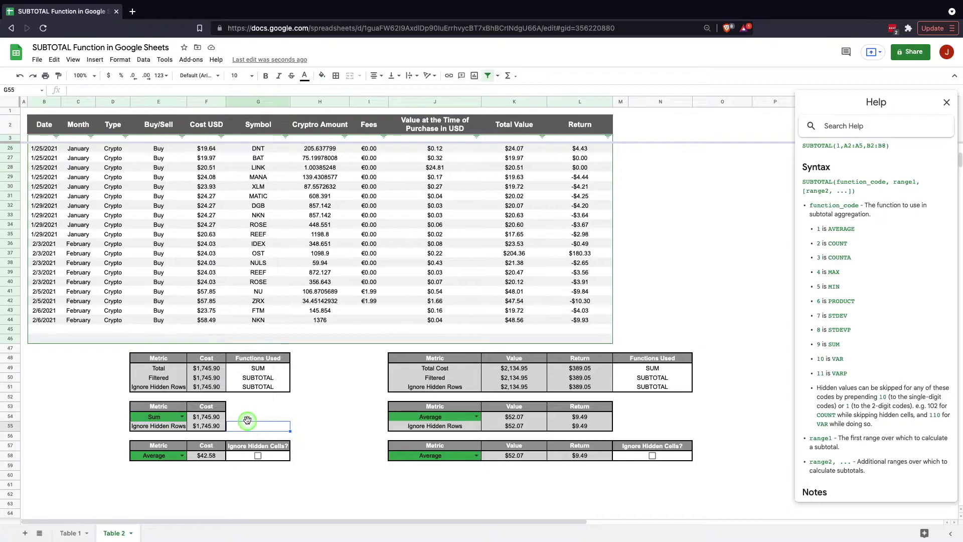
left_click(167, 417)
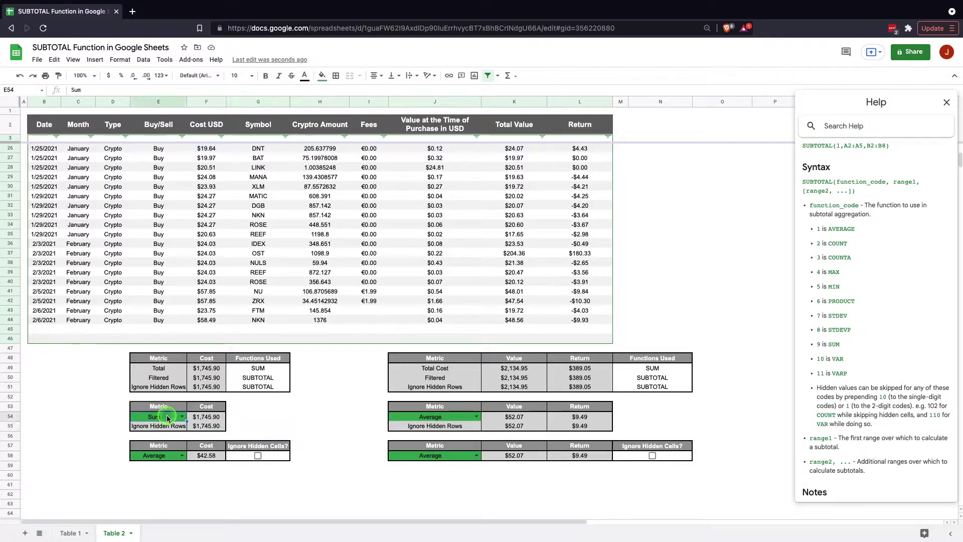
Check E54's data validation is a list from range $AD$4:$AD$14, closing without changes
right_click(168, 417)
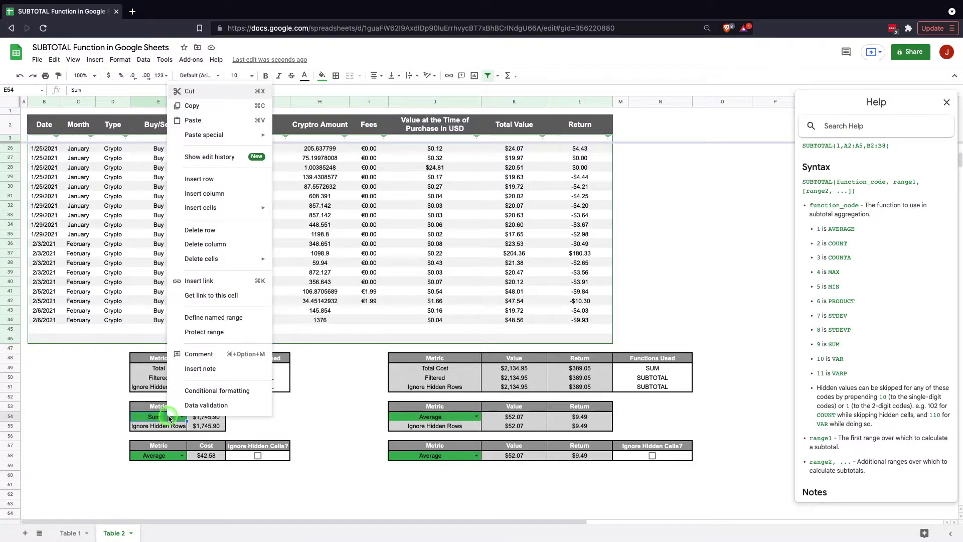
left_click(203, 408)
left_click(457, 265)
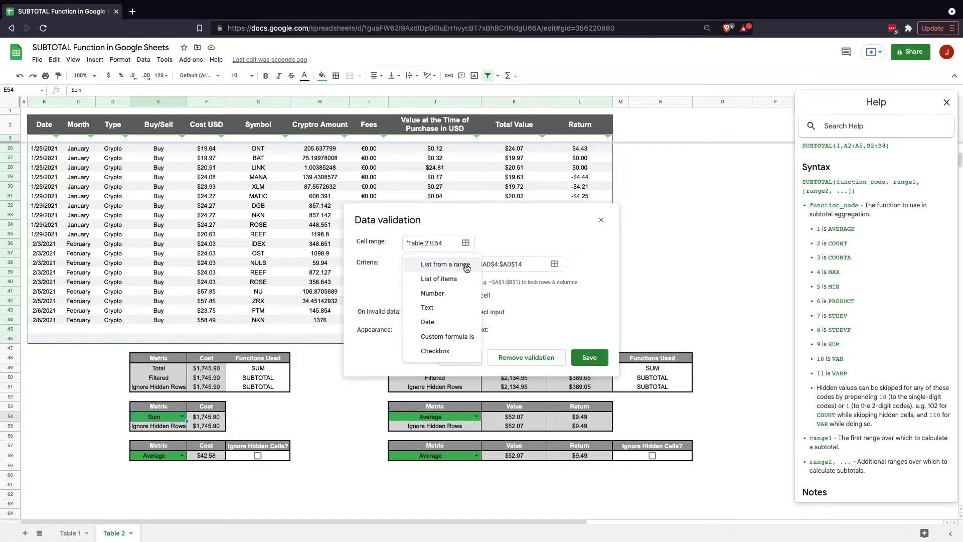
left_click(466, 268)
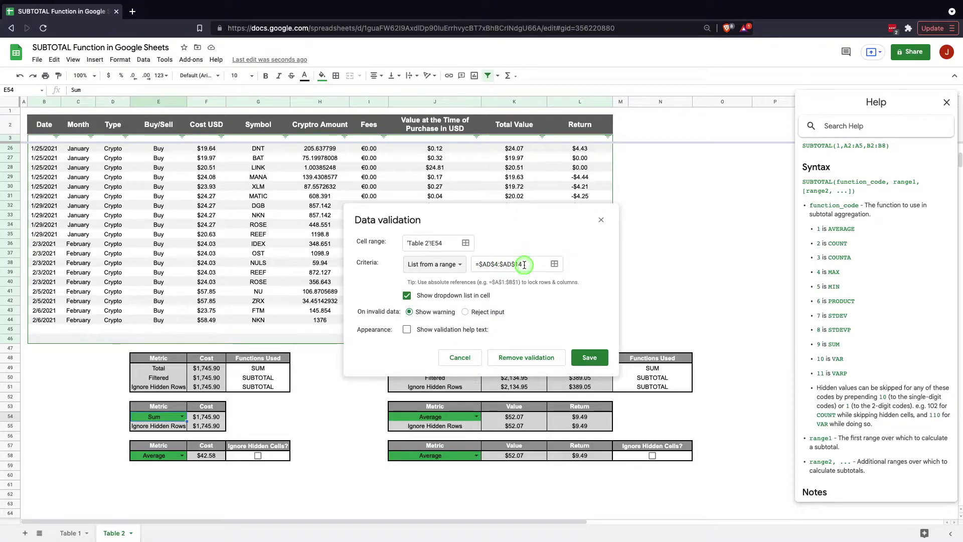
left_click(603, 219)
Close the SUBTOTAL help panel
left_click(321, 386)
scroll(414, 367, "up", 5)
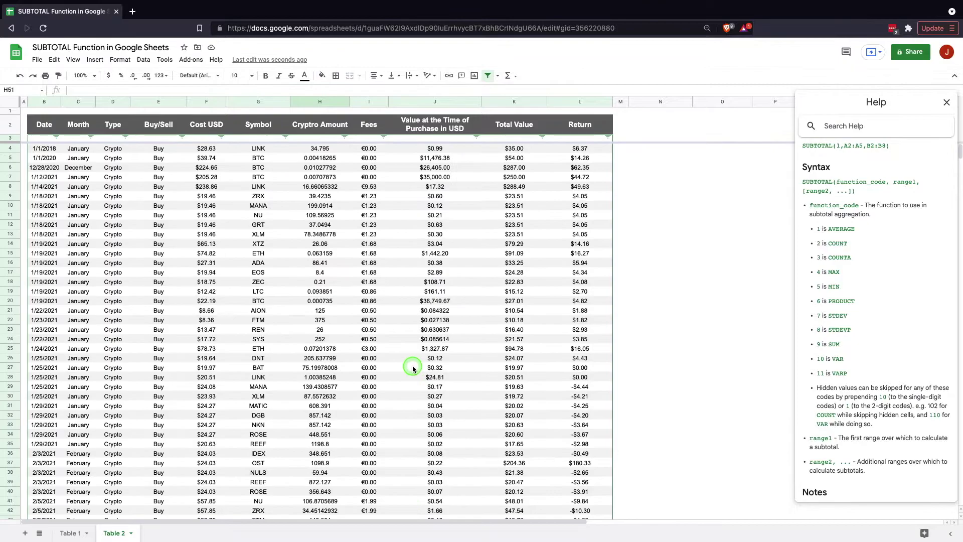
scroll(414, 367, "right", 6)
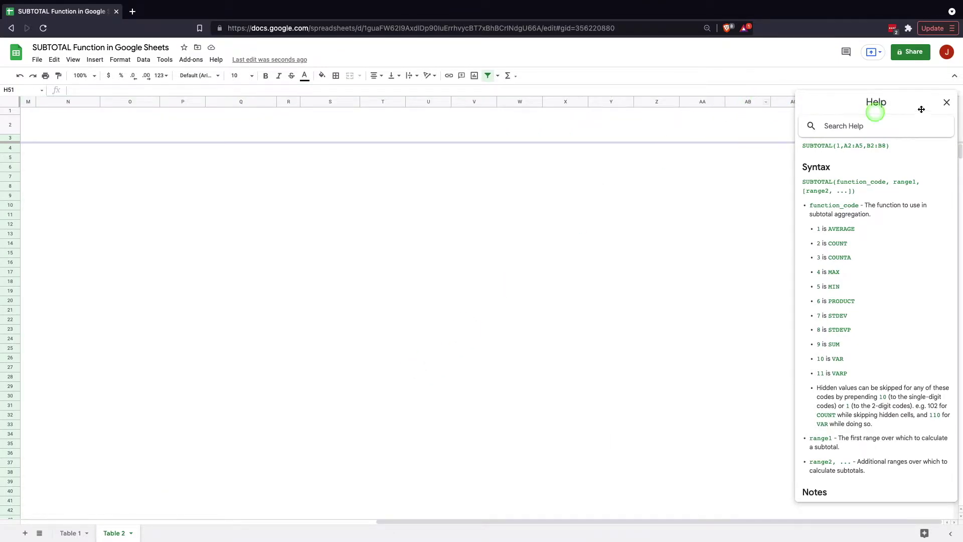
left_click(947, 101)
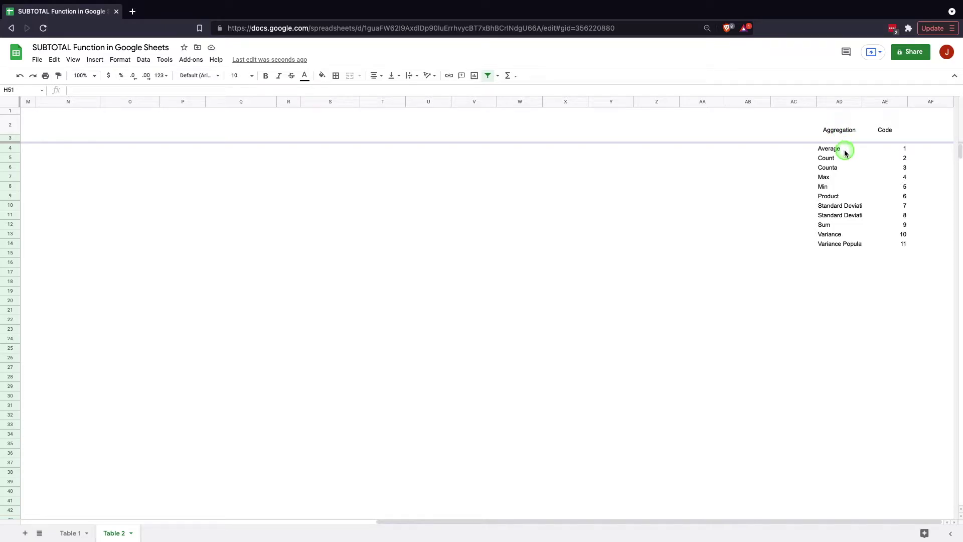
Select the Aggregation names in AD4:AD14, then return to the summary tables' cost metric choices
left_click_drag(845, 150, 842, 245)
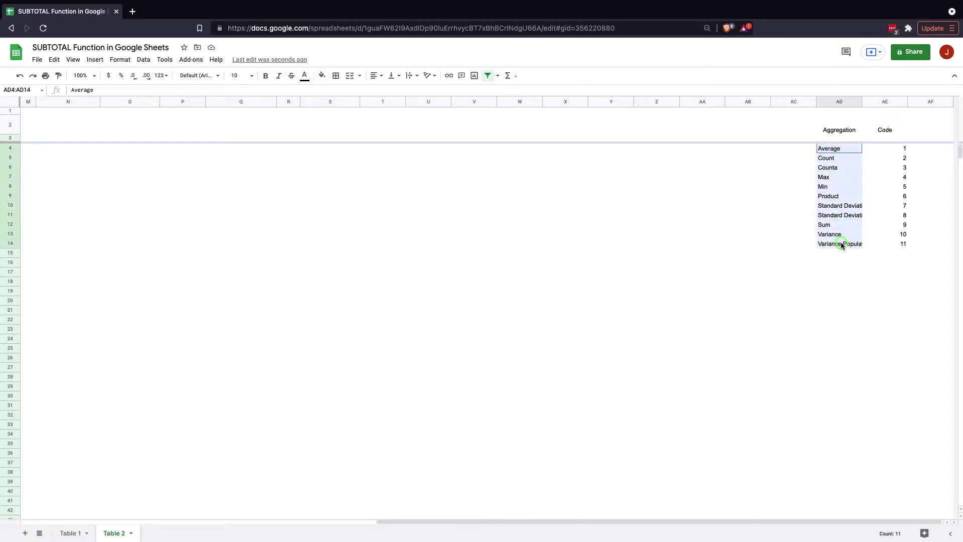
scroll(844, 244, "left", 15)
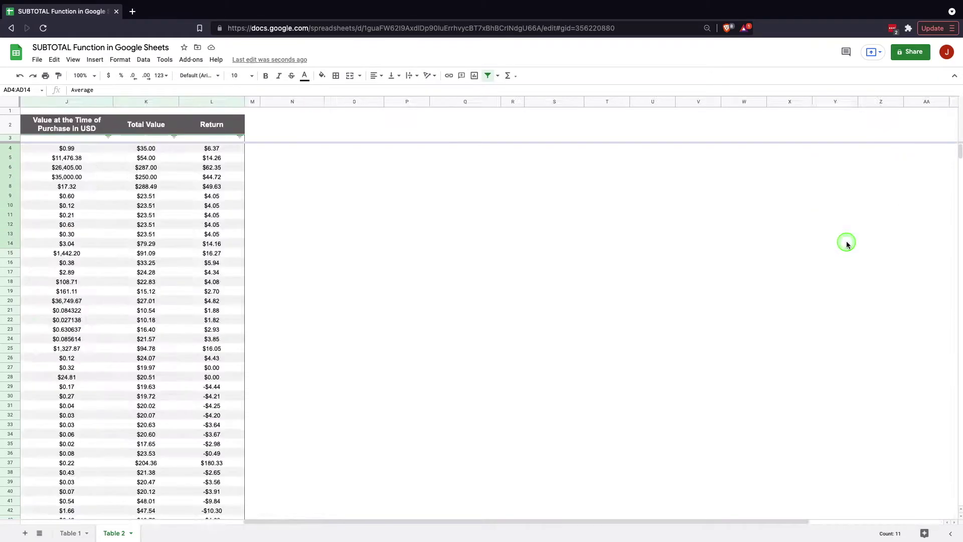
scroll(673, 271, "down", 1)
scroll(559, 258, "down", 10)
scroll(506, 257, "up", 2)
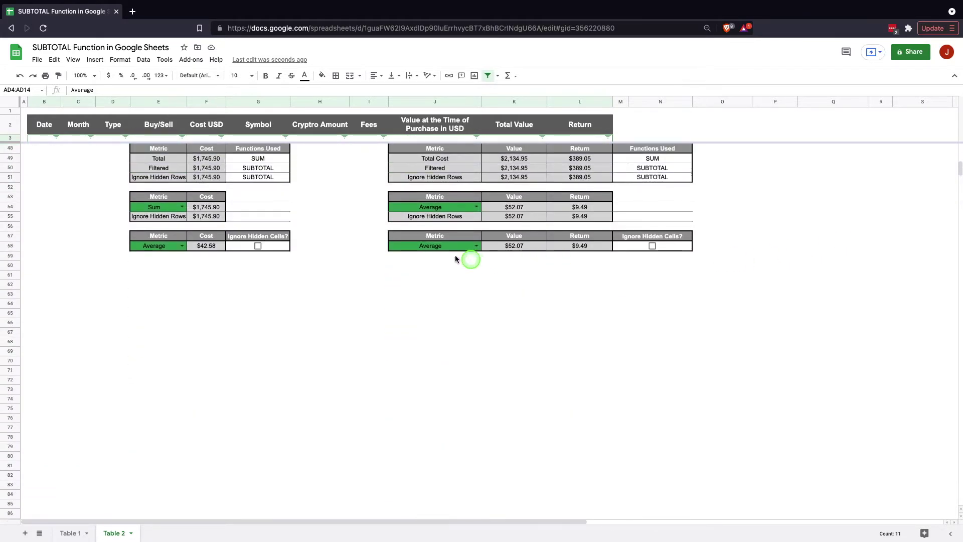
left_click(457, 251)
Select the Sum cost cell F54
scroll(268, 228, "up", 1)
left_click(180, 244)
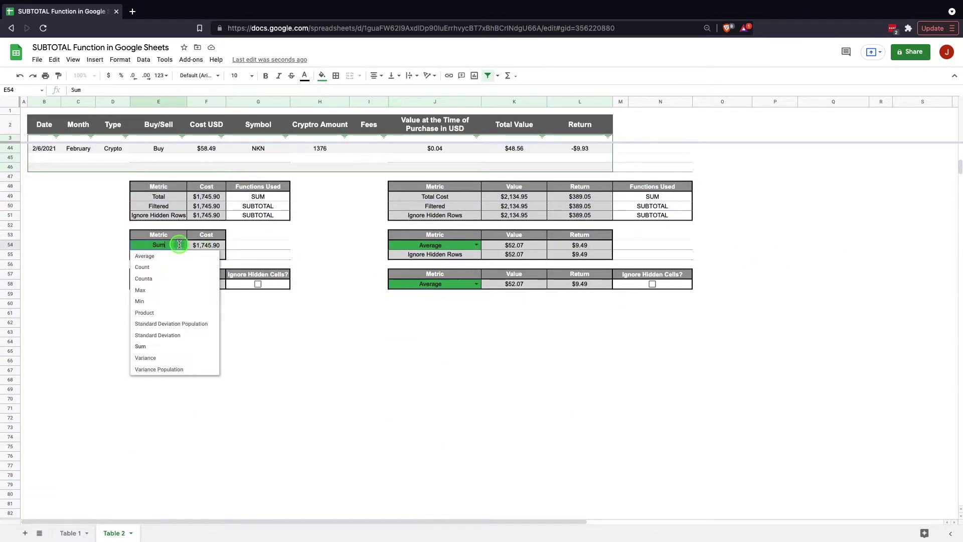
left_click(200, 245)
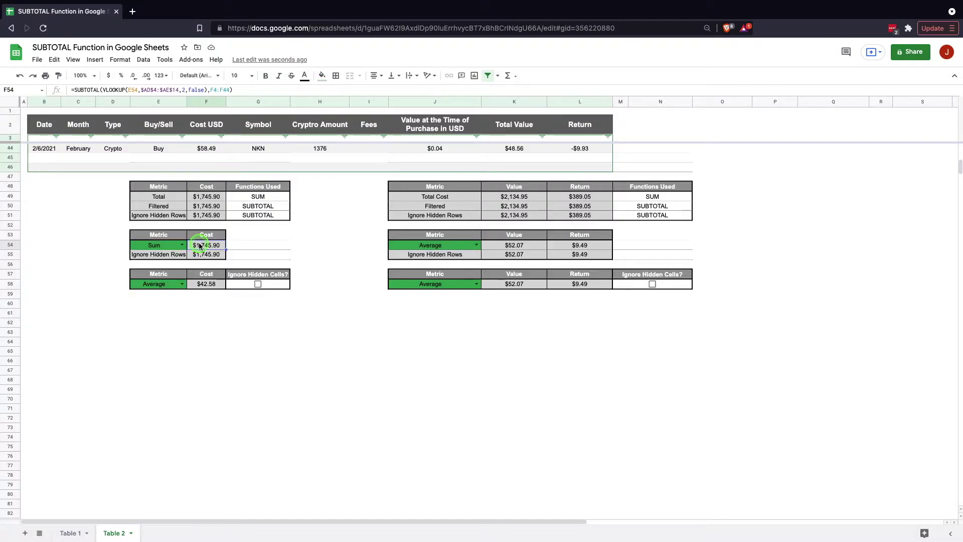
left_click(206, 247)
left_click(214, 246)
Edit F54's SUBTOTAL formula and highlight its VLOOKUP(E54,$AD$4:$AE$14,2,false) part
left_click(78, 90)
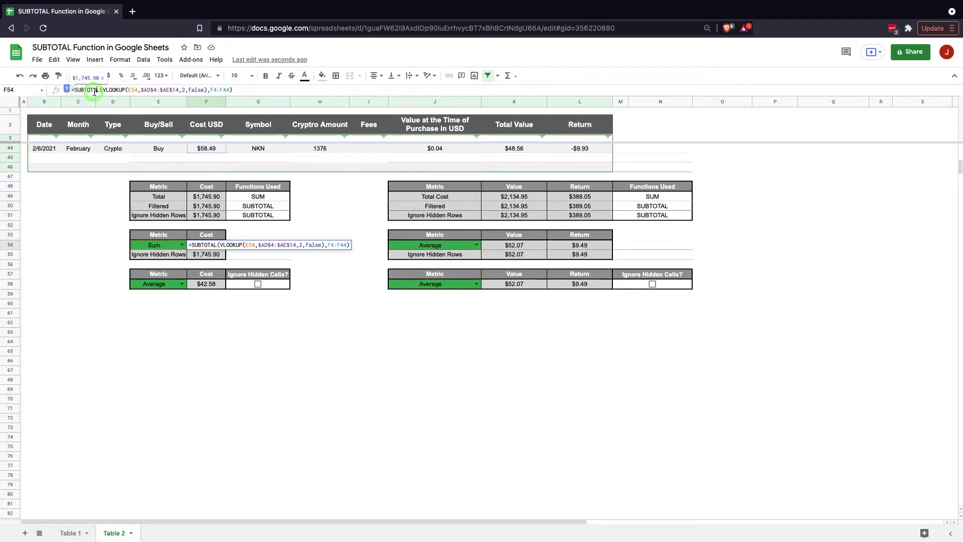
left_click(103, 91)
left_click_drag(107, 90, 205, 89)
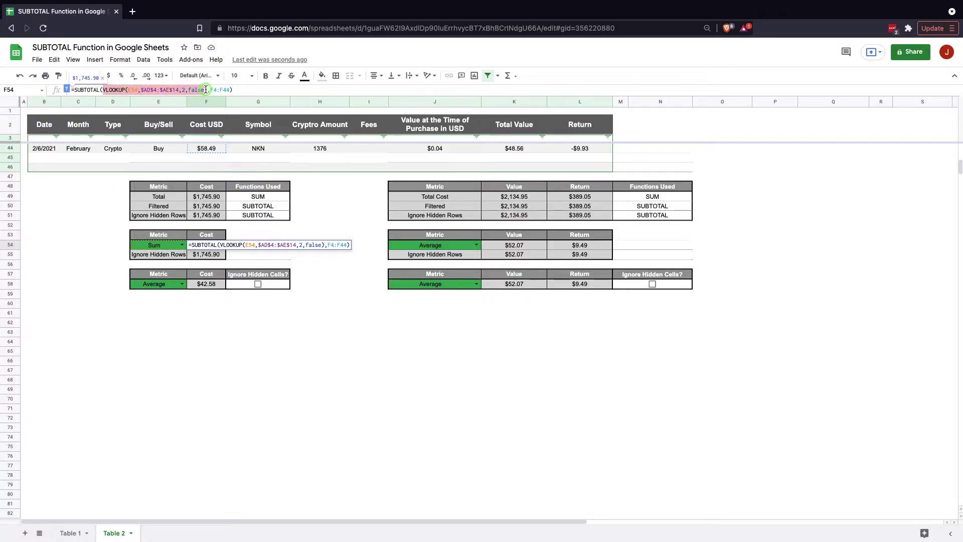
left_click(132, 89)
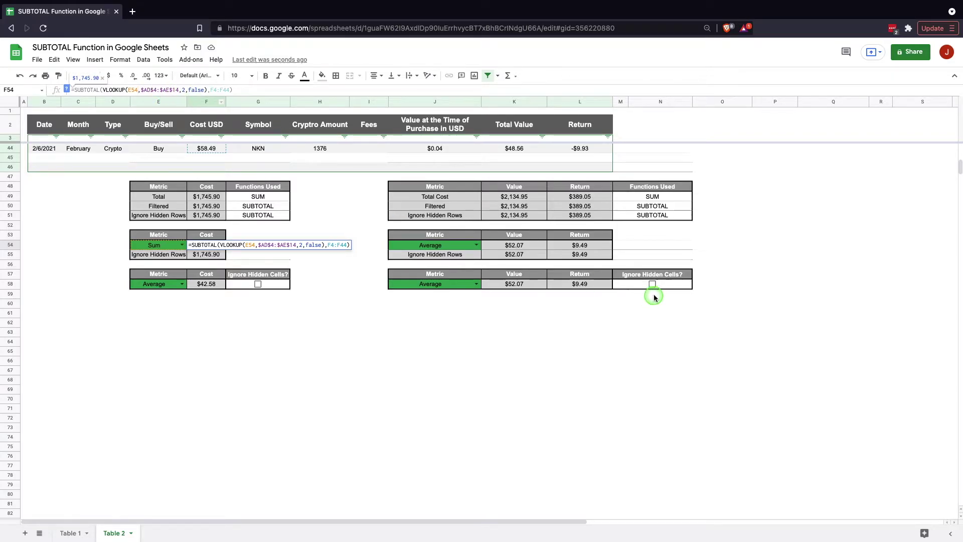
scroll(725, 257, "up", 10)
Show the VLOOKUP argument help in F54's formula and highlight its $AD$4:$AE$14 lookup range
scroll(724, 257, "right", 10)
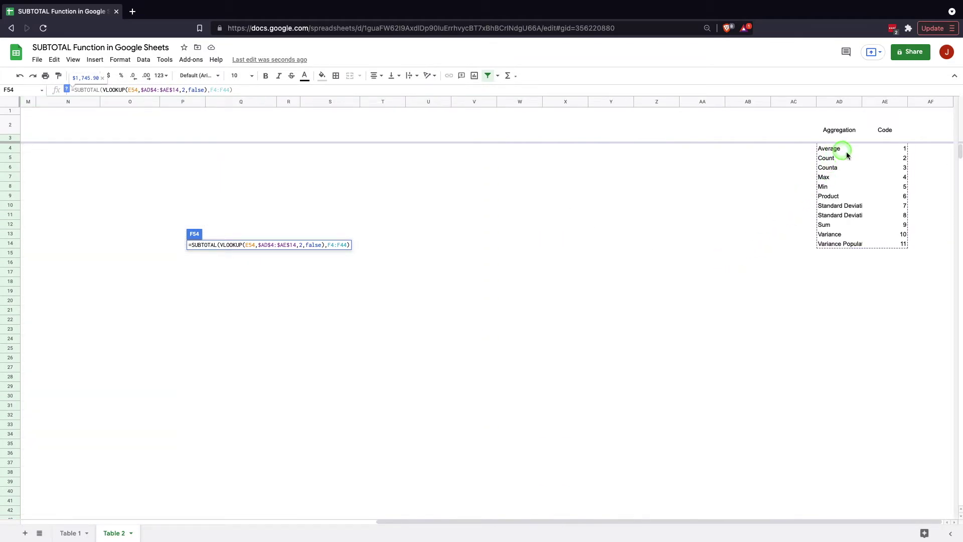
scroll(815, 223, "down", 10)
scroll(815, 223, "left", 10)
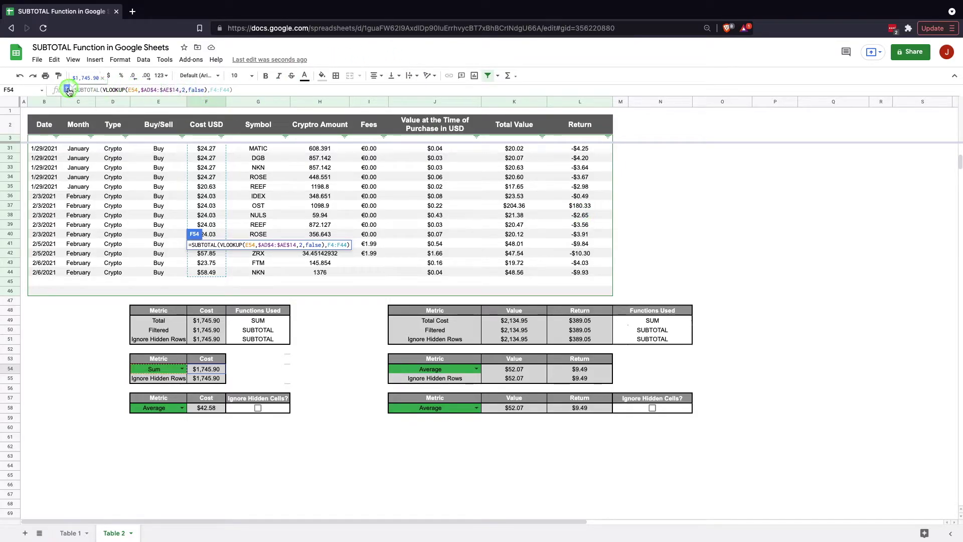
left_click(87, 95)
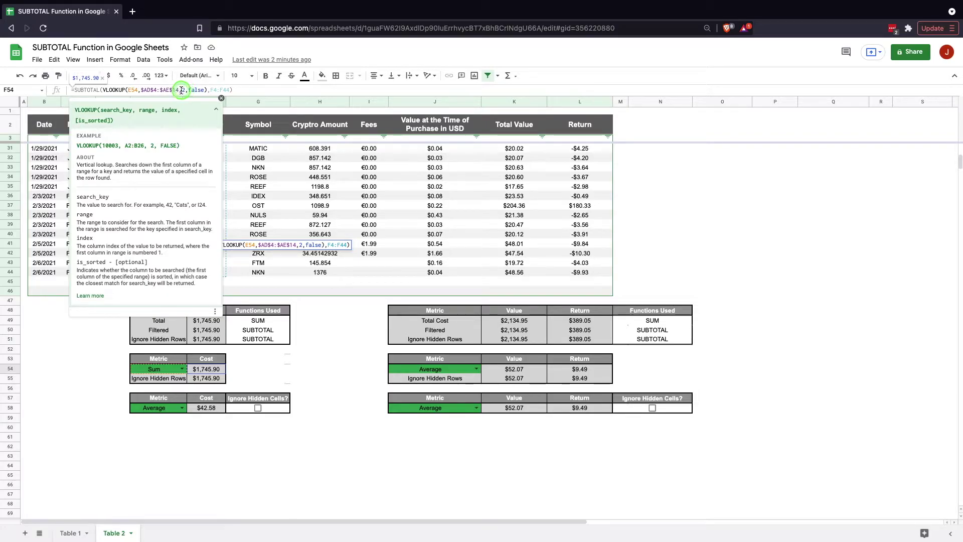
left_click(147, 91)
left_click_drag(148, 91, 185, 88)
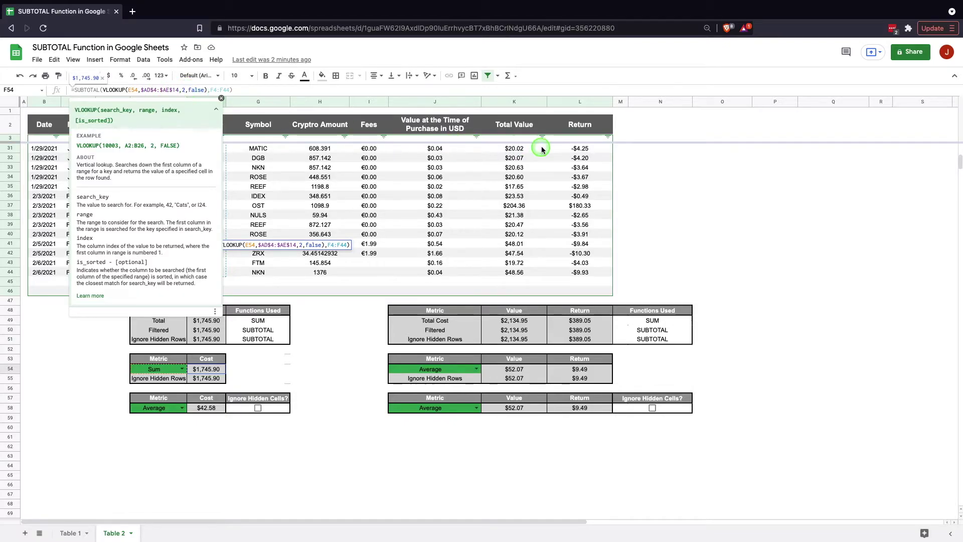
scroll(541, 148, "right", 10)
scroll(863, 159, "up", 5)
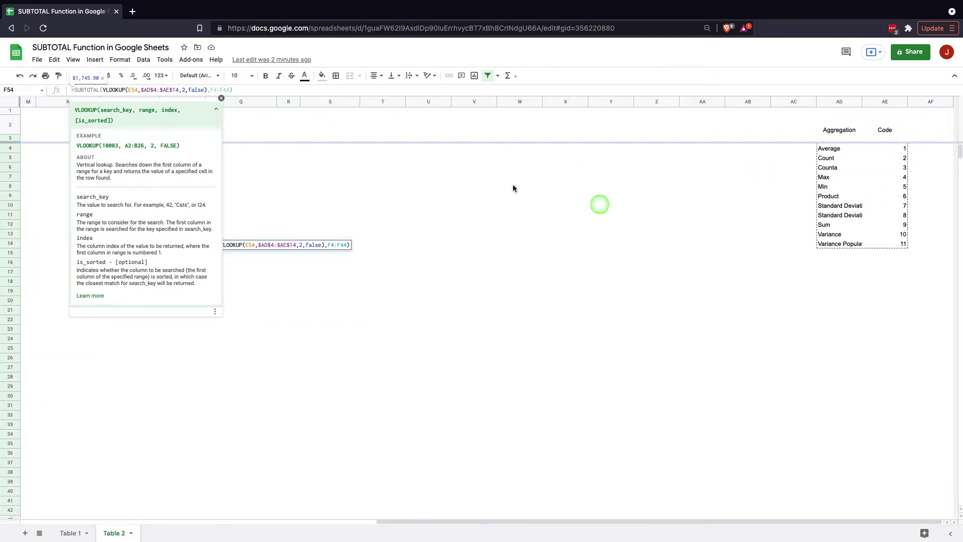
Highlight the full VLOOKUP expression and move into the F4:F44 range argument
left_click(203, 91)
left_click_drag(205, 90, 103, 90)
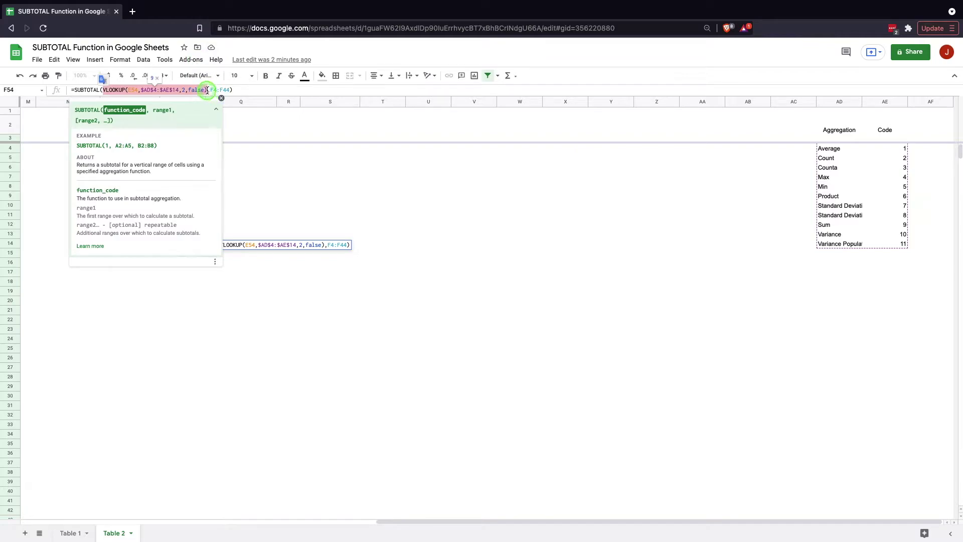
mouse_move(206, 90)
left_mouse_down()
mouse_move(109, 90)
mouse_move(220, 90)
mouse_move(209, 90)
left_mouse_up()
left_click(226, 91)
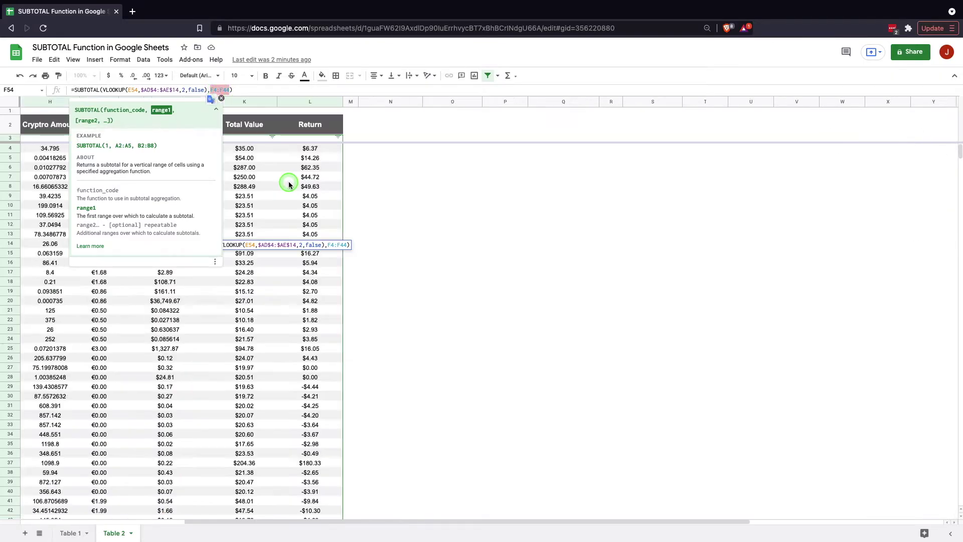
scroll(279, 185, "down", 10)
scroll(276, 254, "up", 7)
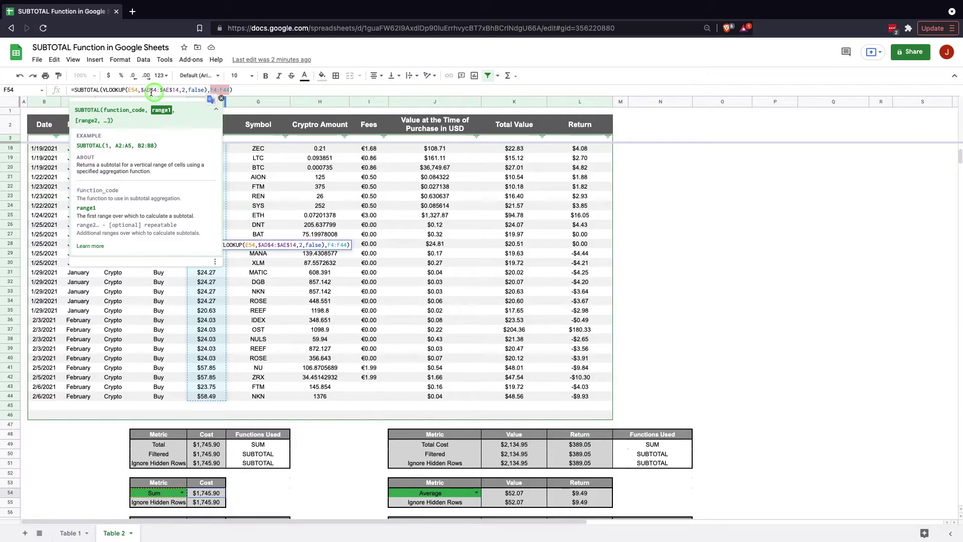
Insert 100+ before VLOOKUP so the formula reads SUBTOTAL(100+VLOOKUP(...),F4:F44)
left_click(101, 90)
type("100+")
key("Return")
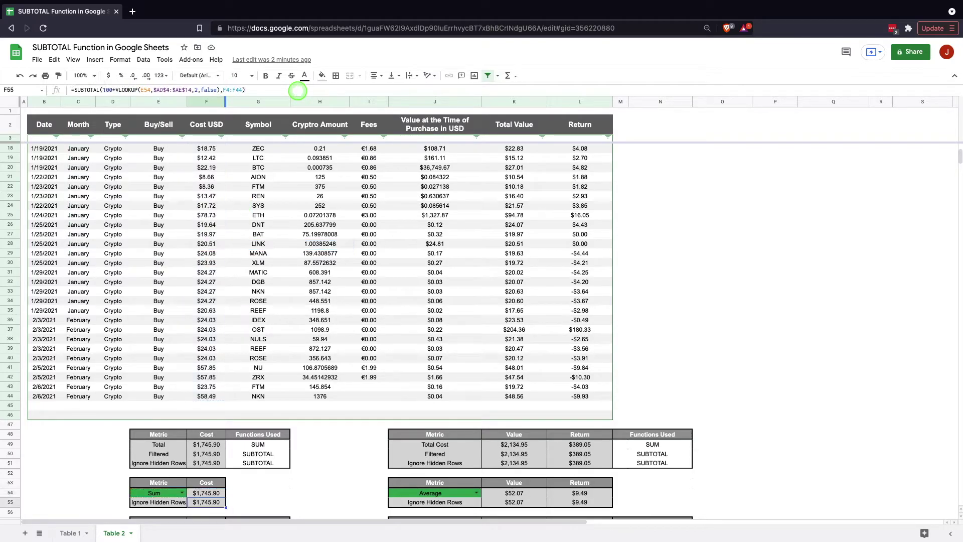
scroll(389, 357, "down", 1)
scroll(390, 357, "down", 3)
Switch the Cost metric to Average and inspect the F54 and Ignore Hidden Rows formulas
left_click(181, 435)
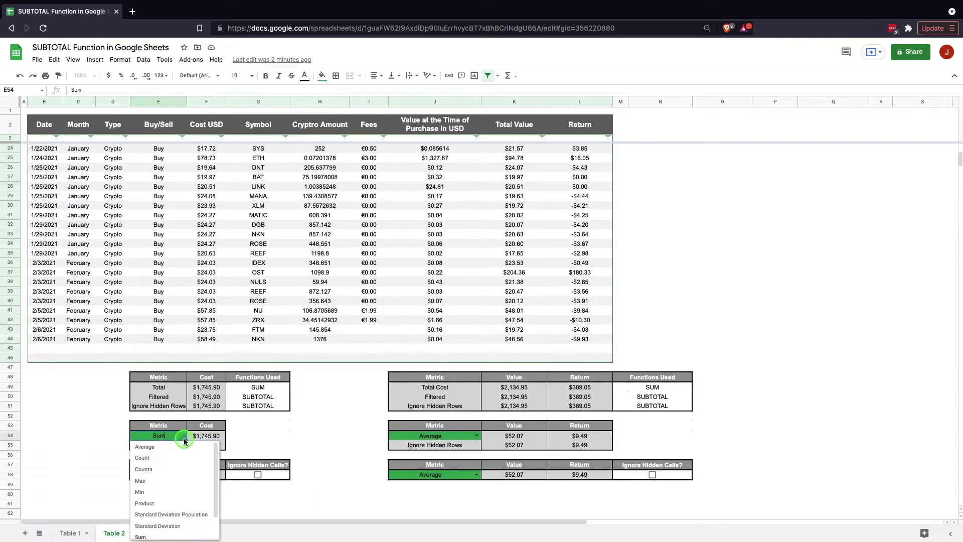
left_click(172, 451)
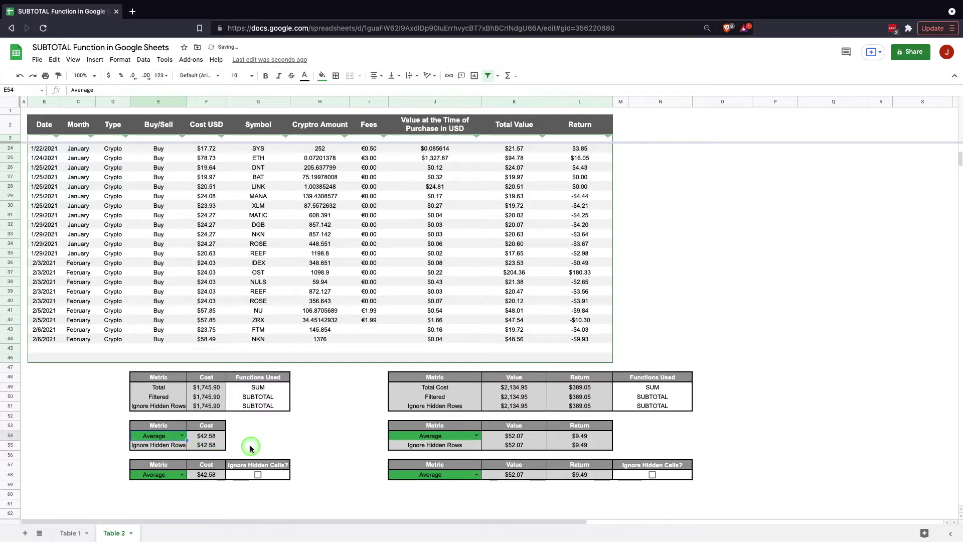
left_click(213, 436)
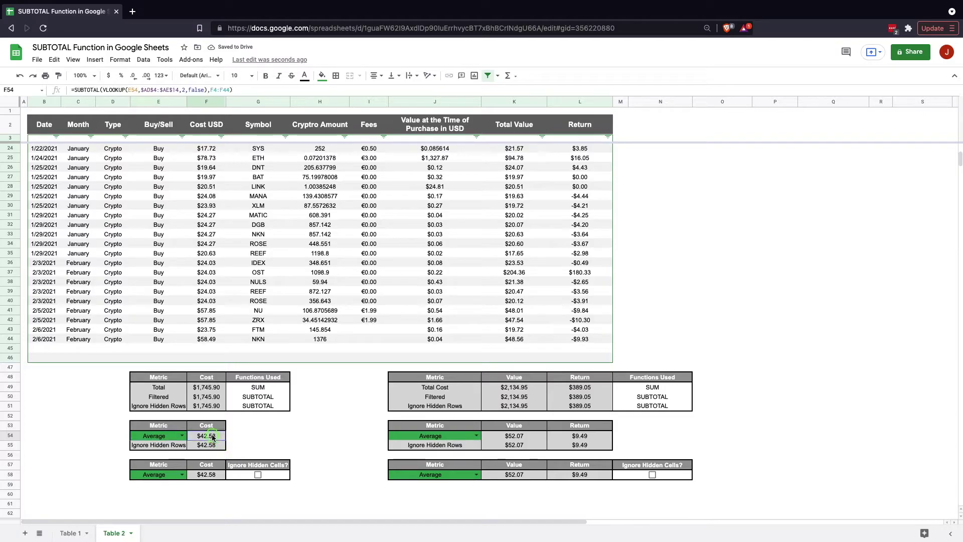
left_click(292, 438)
left_click(221, 446)
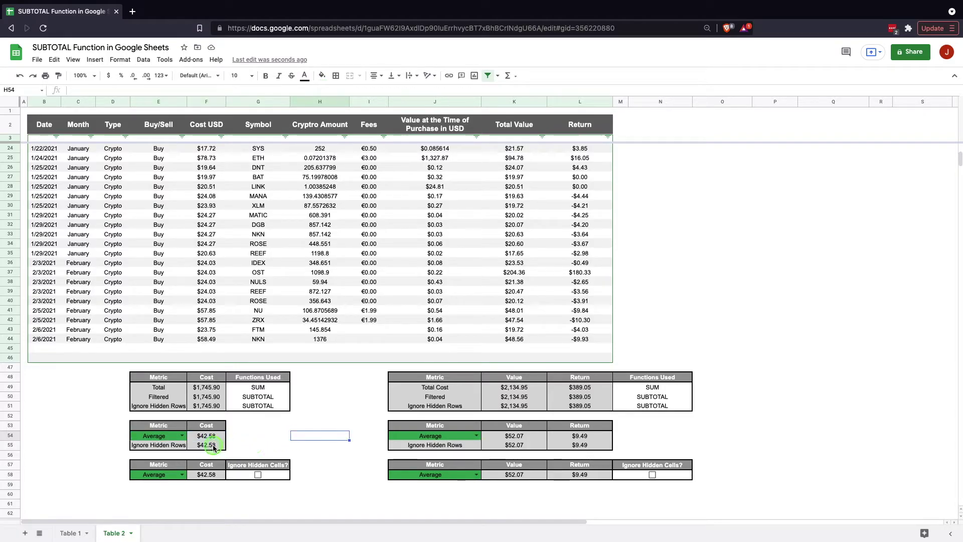
Hide rows 32–34 so the Ignore Hidden Rows average in F55 shows $44.03
left_click_drag(10, 224, 10, 243)
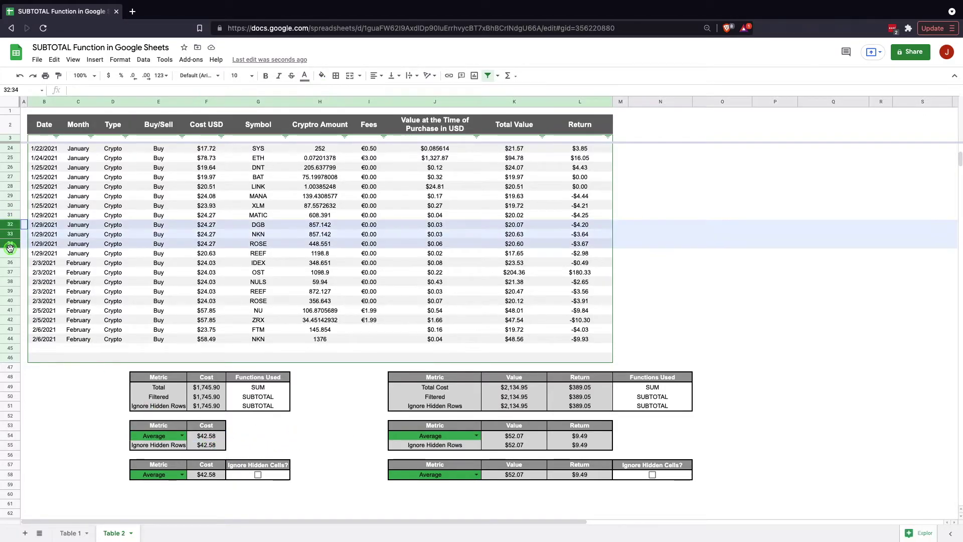
right_click(12, 245)
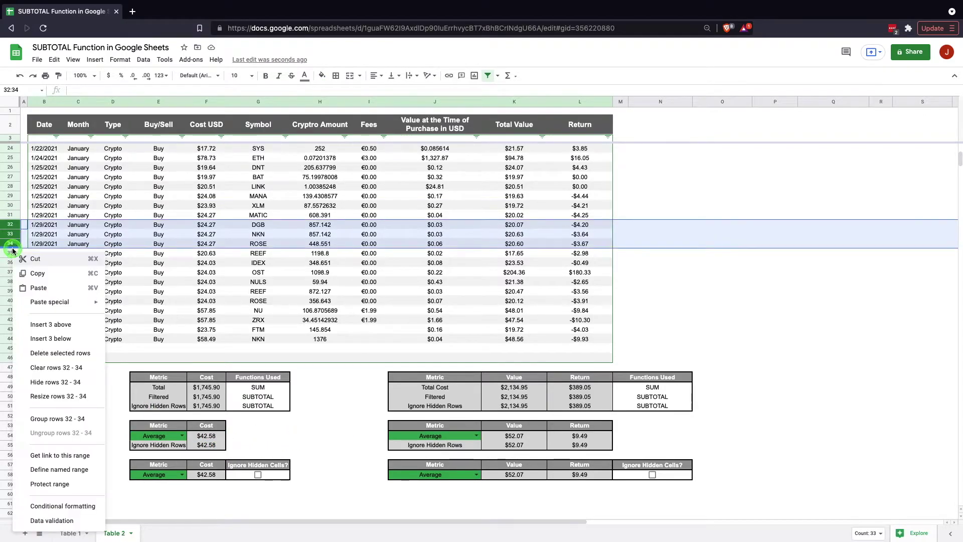
left_click(52, 381)
left_click(301, 416)
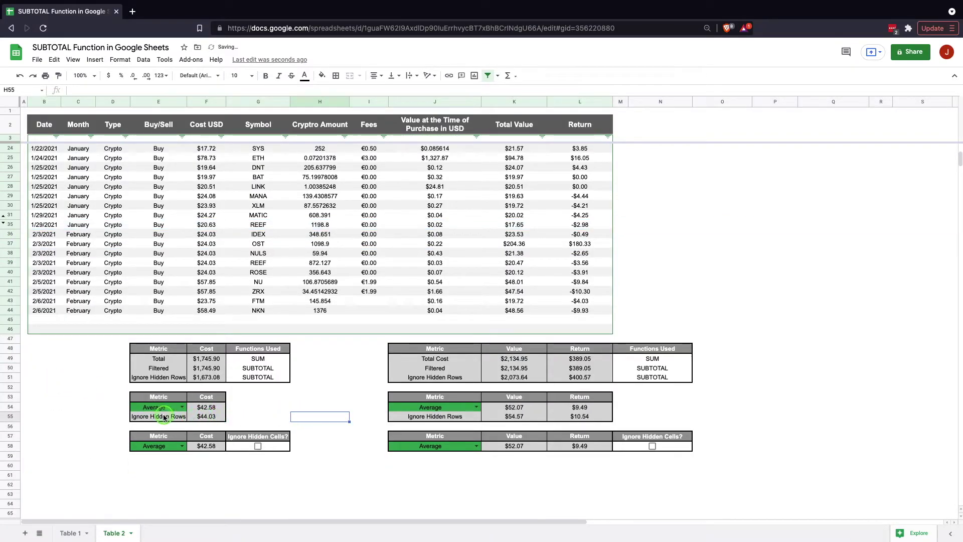
left_click(163, 418)
left_click(199, 419)
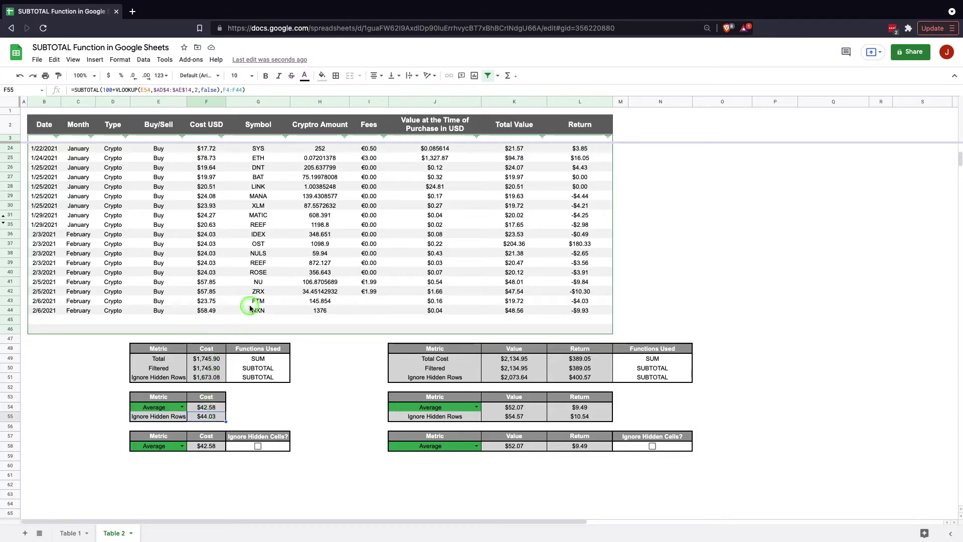
double_click(104, 89)
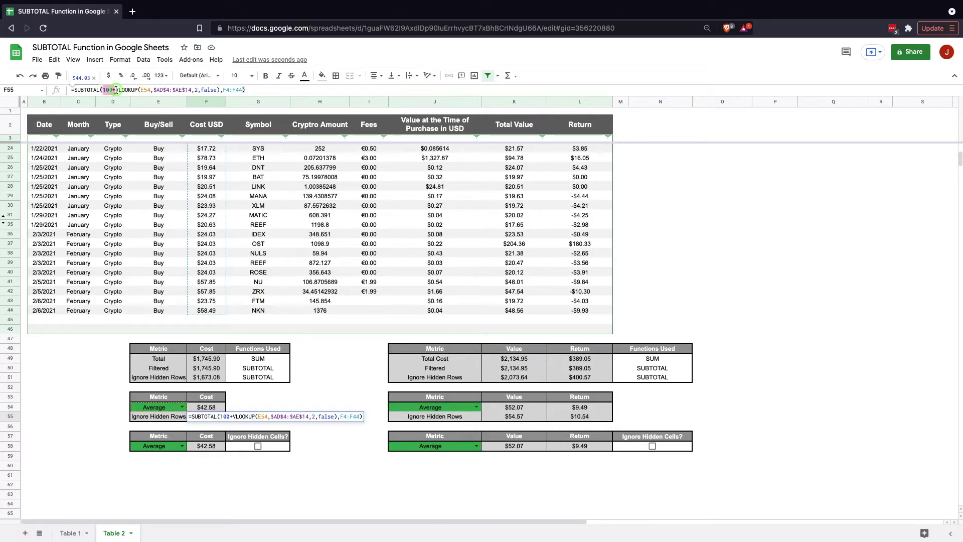
left_click(219, 89)
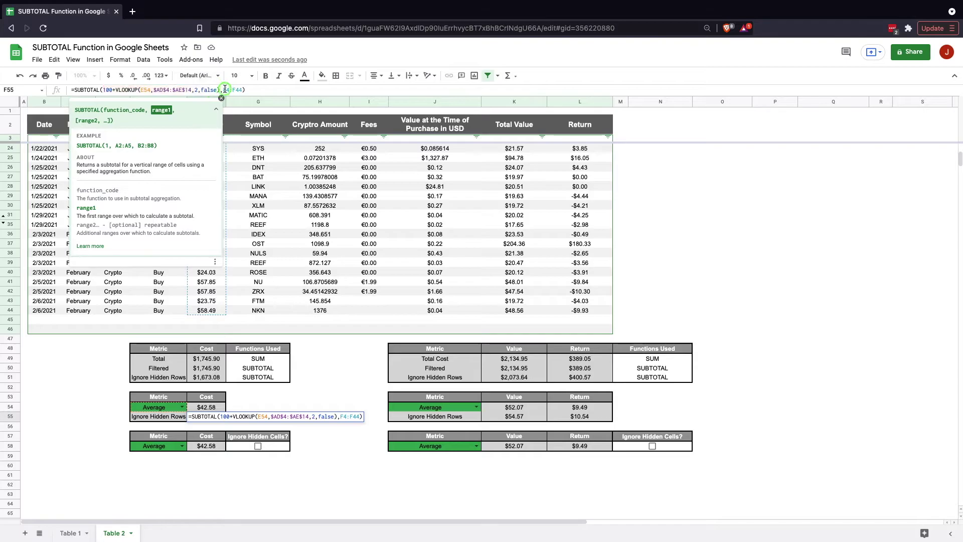
left_click_drag(219, 90, 128, 91)
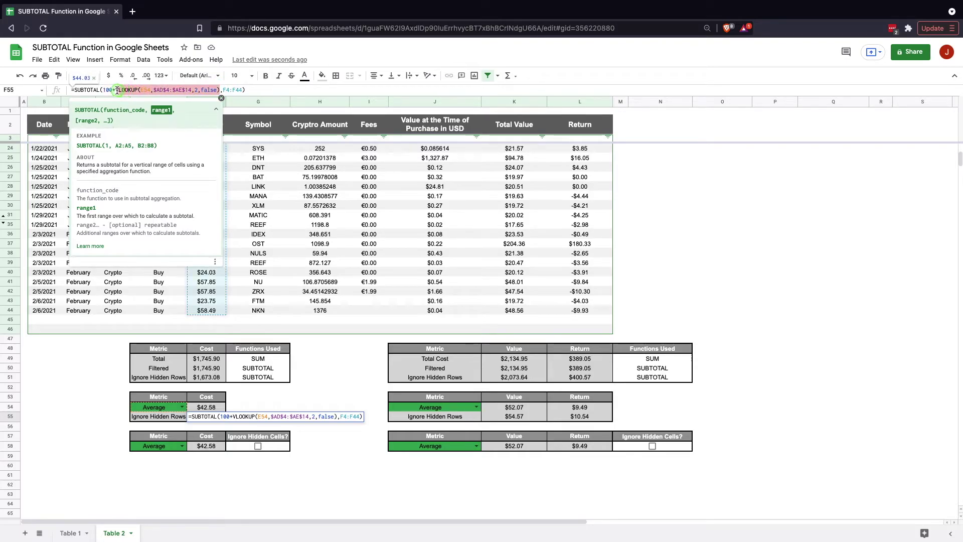
left_click_drag(117, 90, 185, 89)
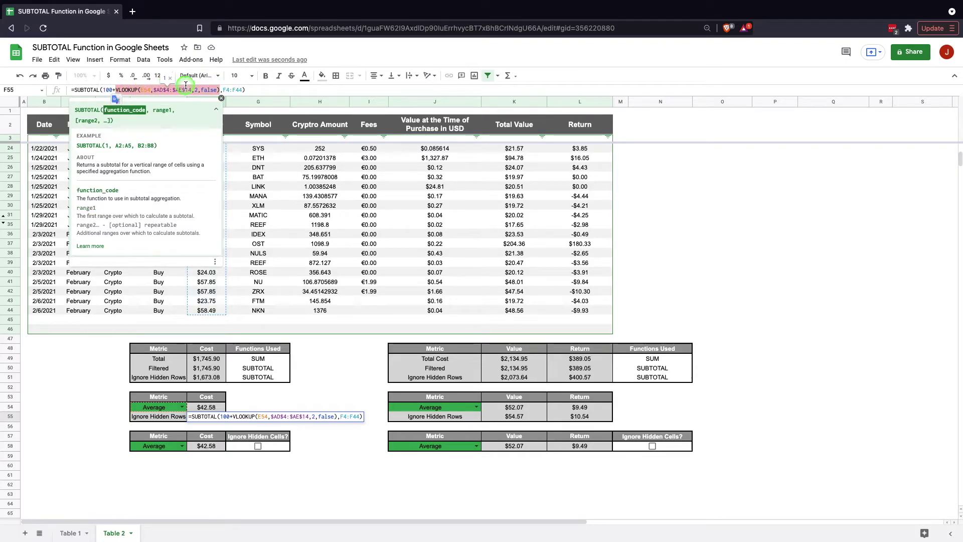
scroll(712, 224, "right", 15)
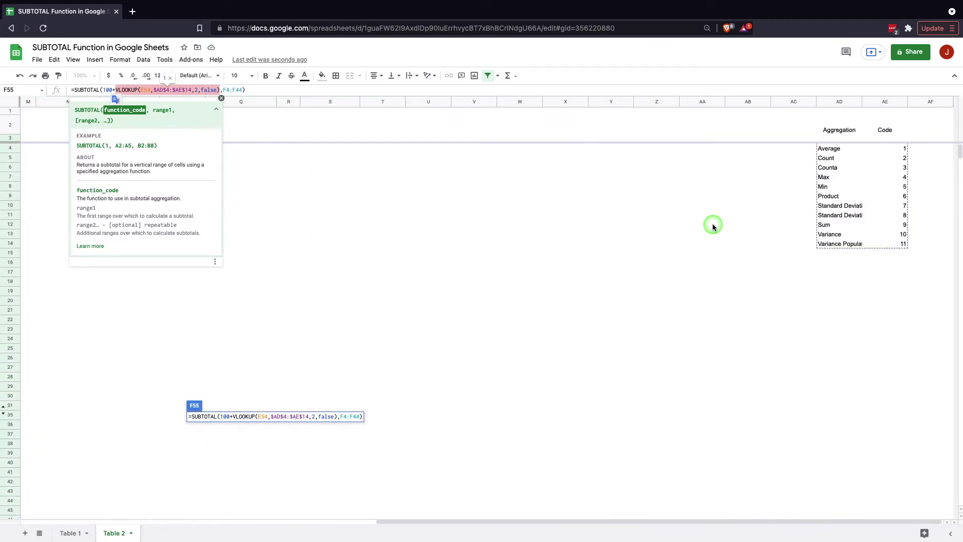
scroll(412, 263, "left", 15)
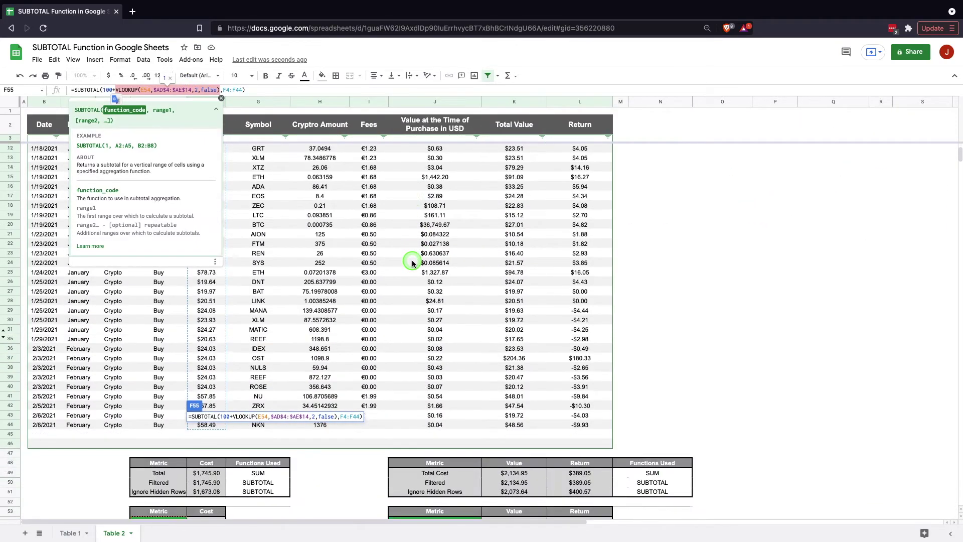
scroll(412, 263, "down", 5)
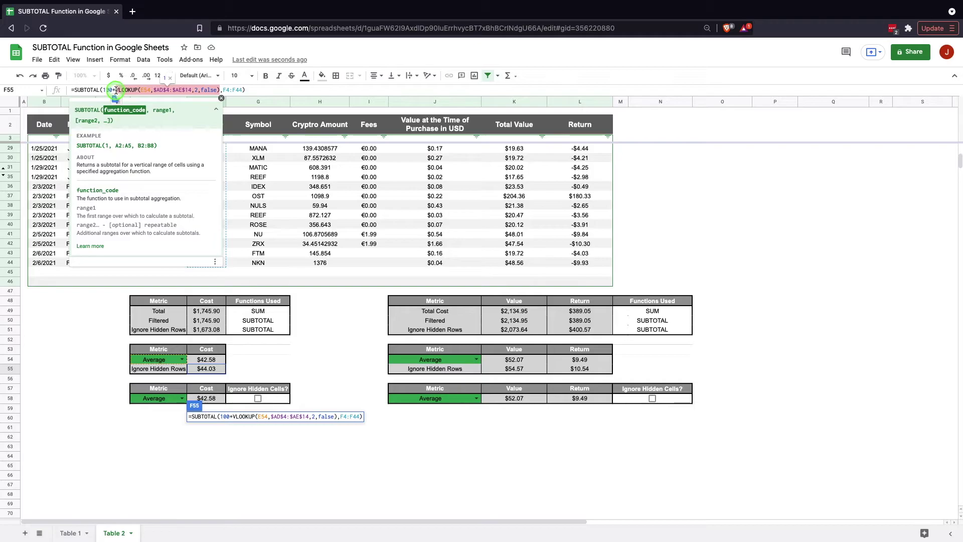
left_click_drag(103, 89, 219, 90)
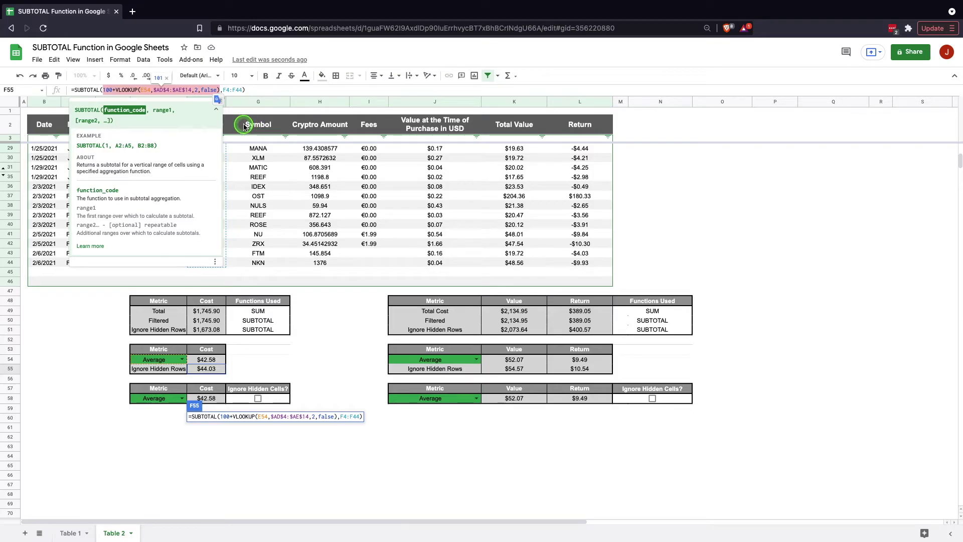
left_click(257, 90)
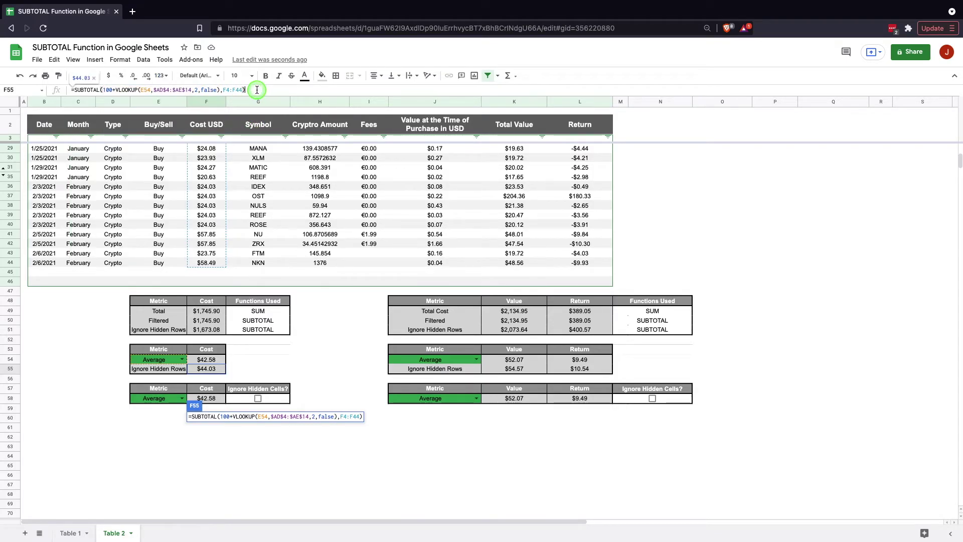
key("Return")
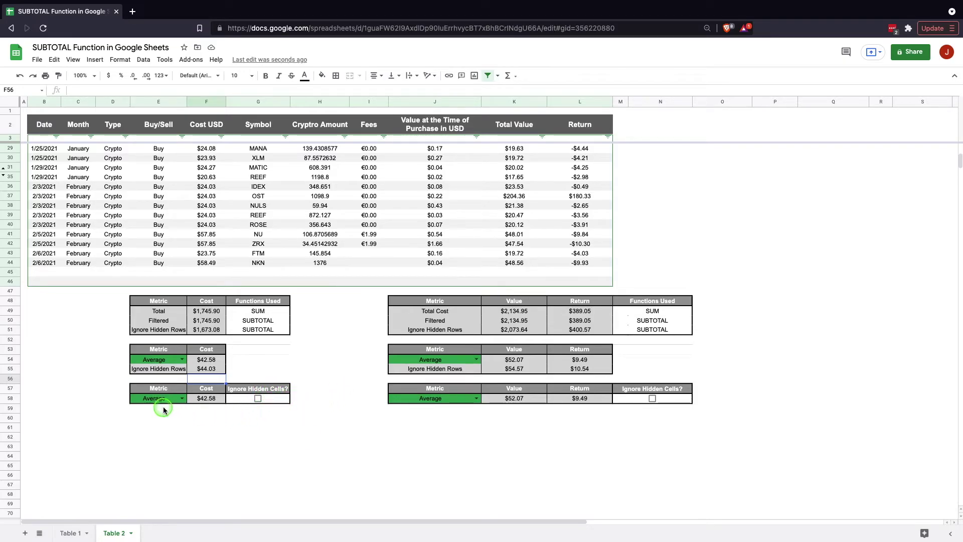
left_click(181, 398)
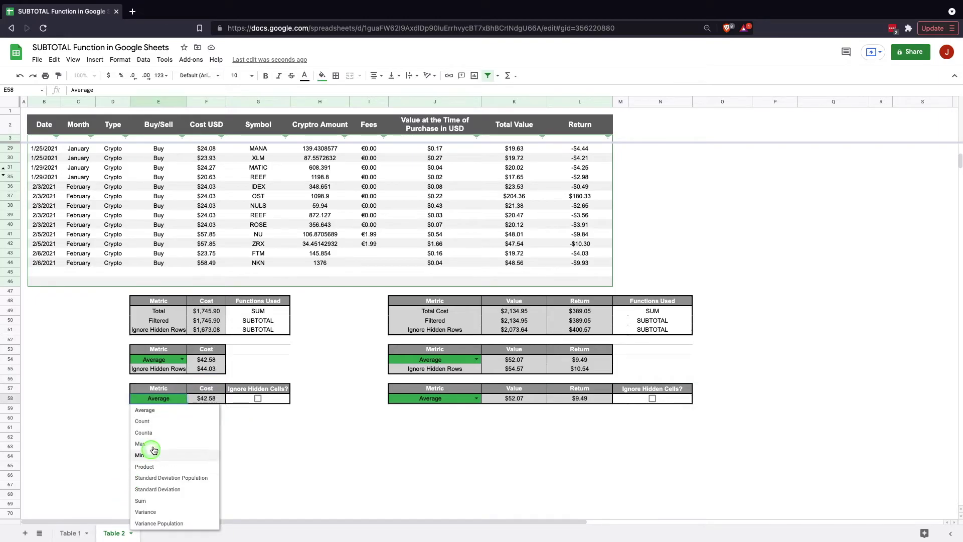
left_click(146, 421)
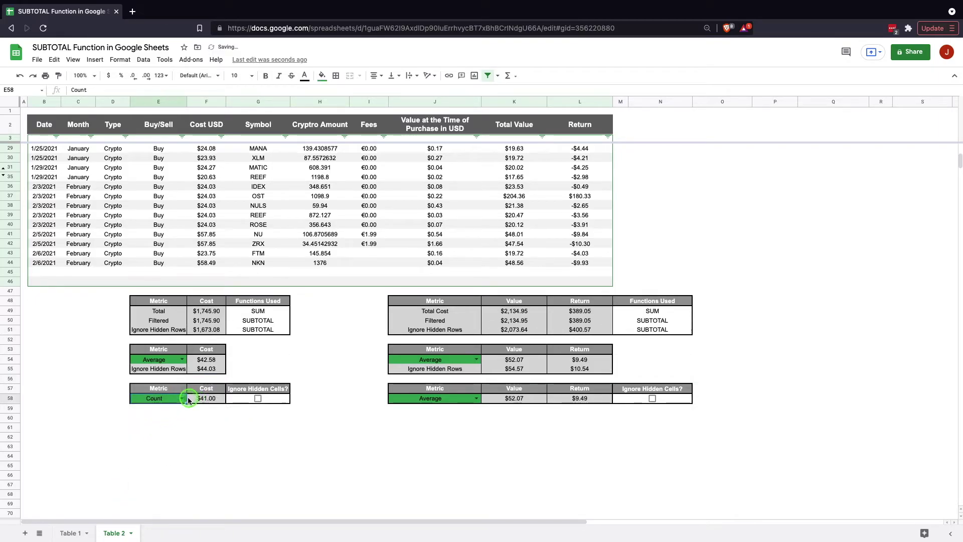
left_click(188, 398)
left_click(145, 409)
left_click(183, 398)
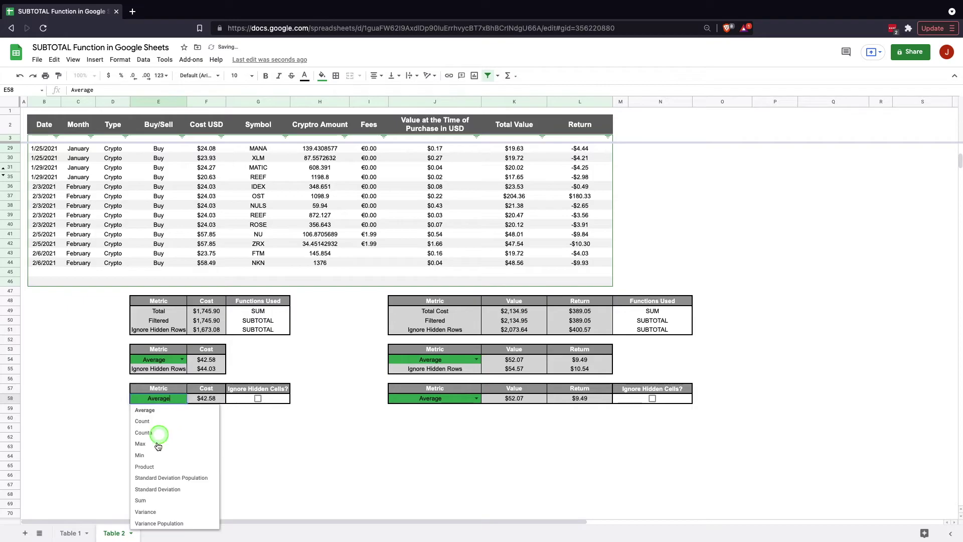
left_click(142, 501)
left_click(183, 398)
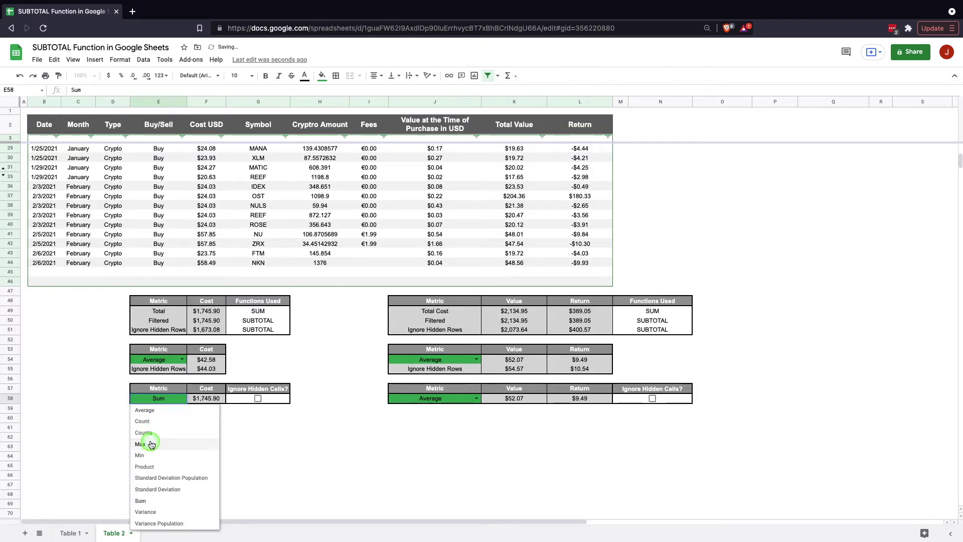
left_click(154, 421)
left_click(182, 399)
left_click(151, 409)
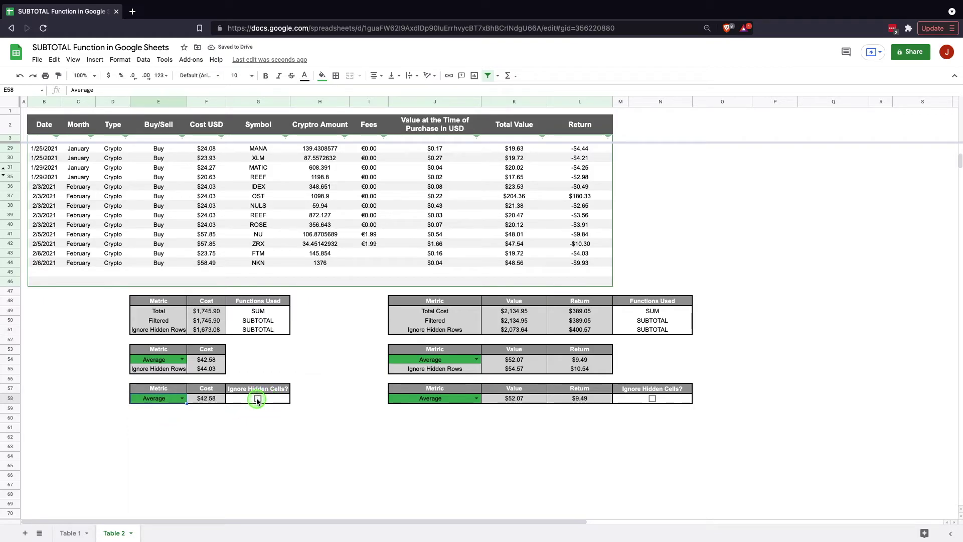
left_click(257, 399)
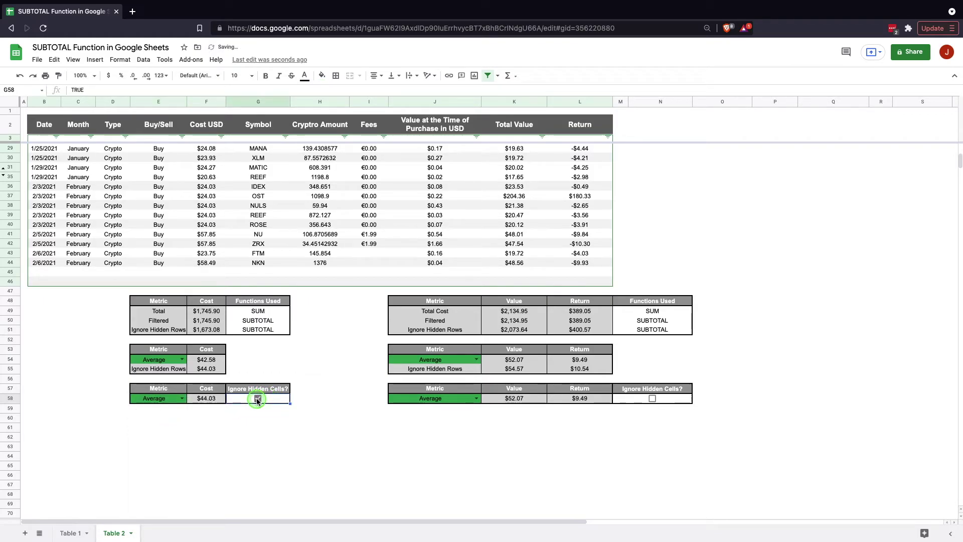
left_click(257, 399)
left_click(258, 399)
left_click(257, 399)
left_click(205, 400)
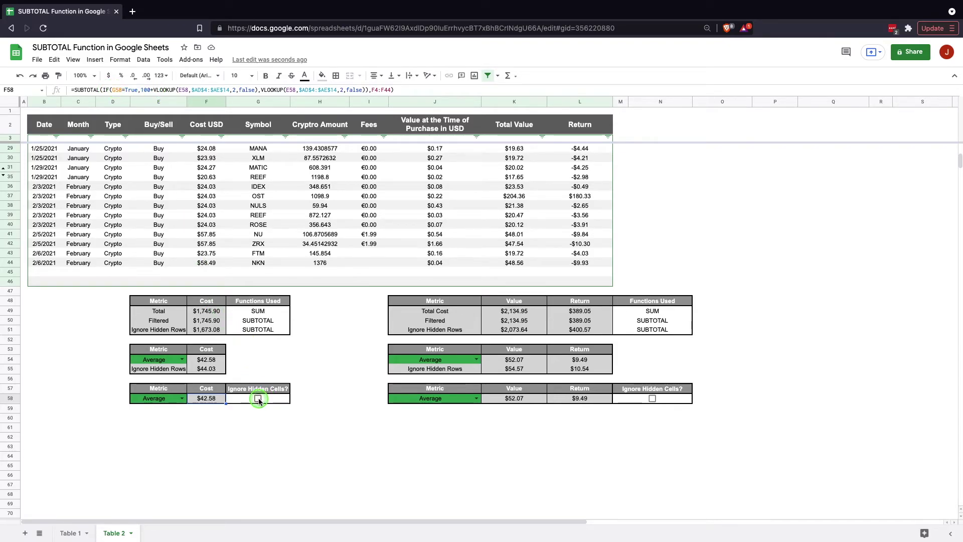
double_click(145, 90)
left_click_drag(153, 89, 367, 89)
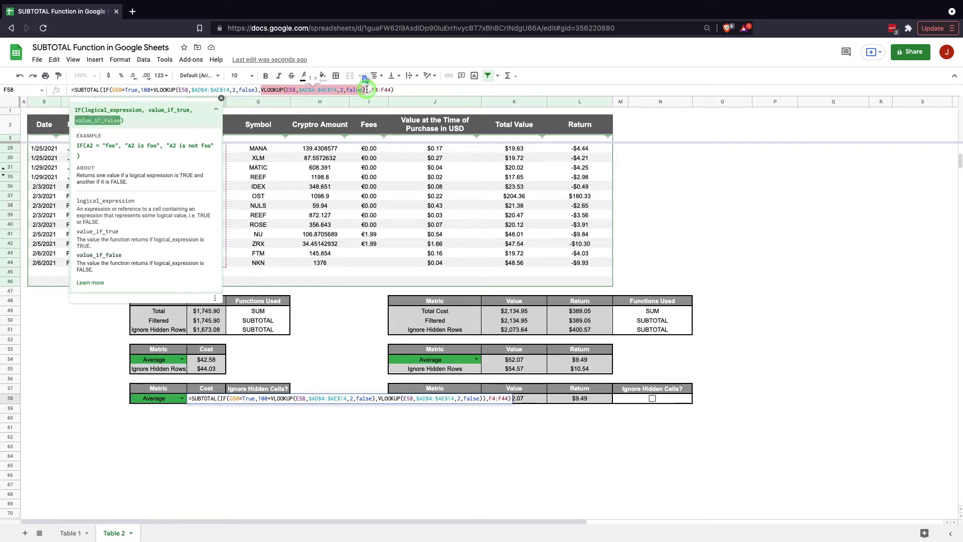
key("Return")
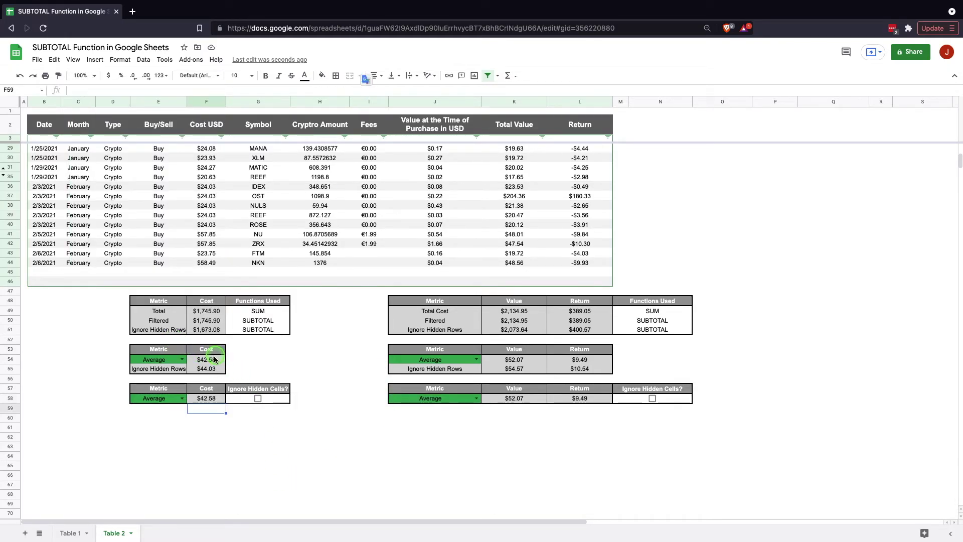
left_click(257, 401)
left_click(257, 399)
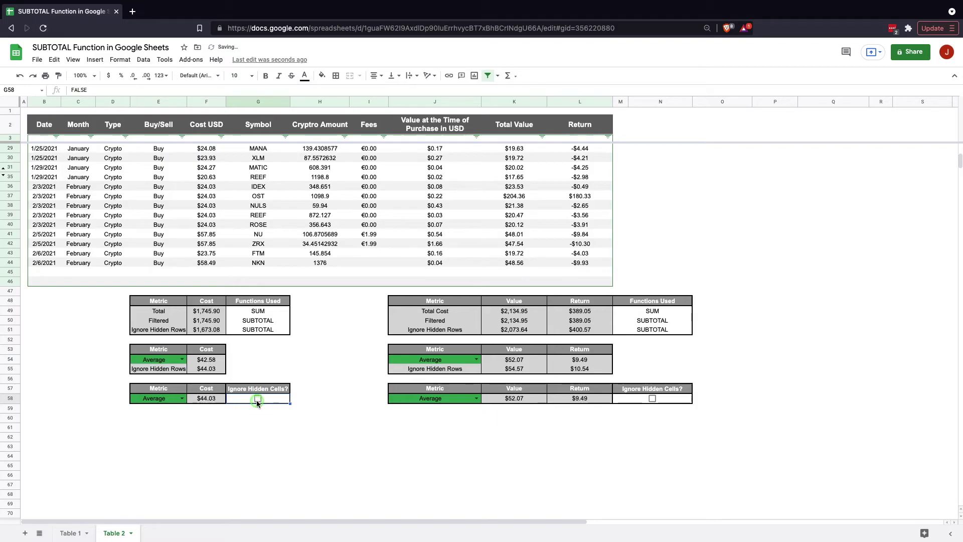
left_click(258, 399)
left_click(242, 459)
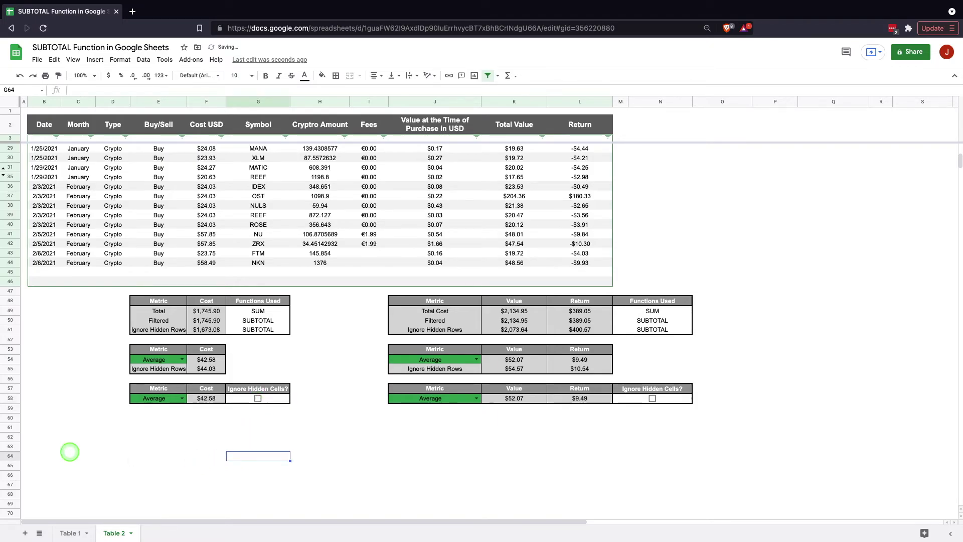